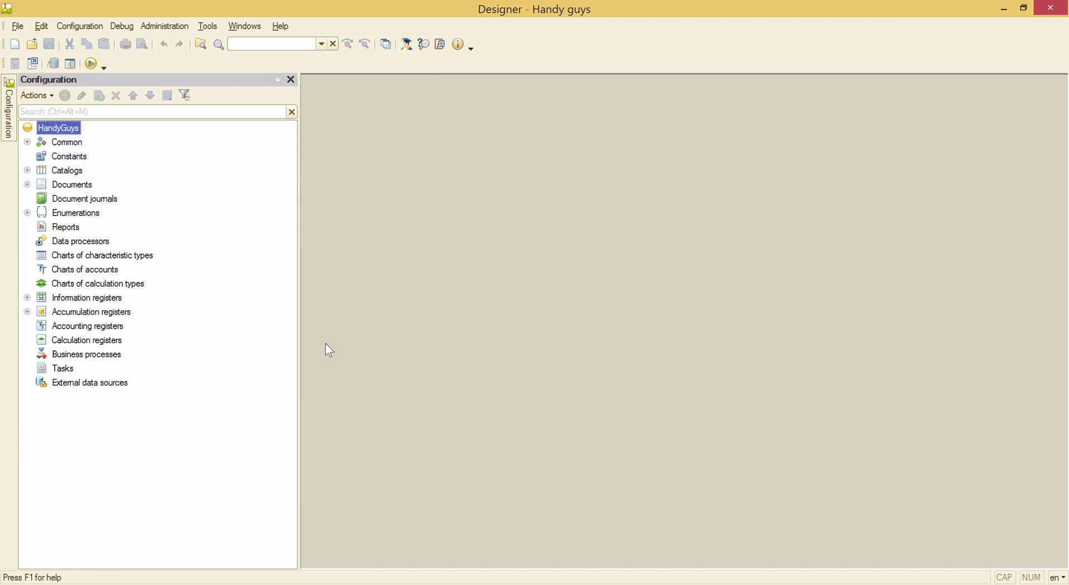
Start modifying the 1C:Enterprise 8 (8.3.5.1625) installation from the Windows list of installed programs, up to its feature selection
key("super")
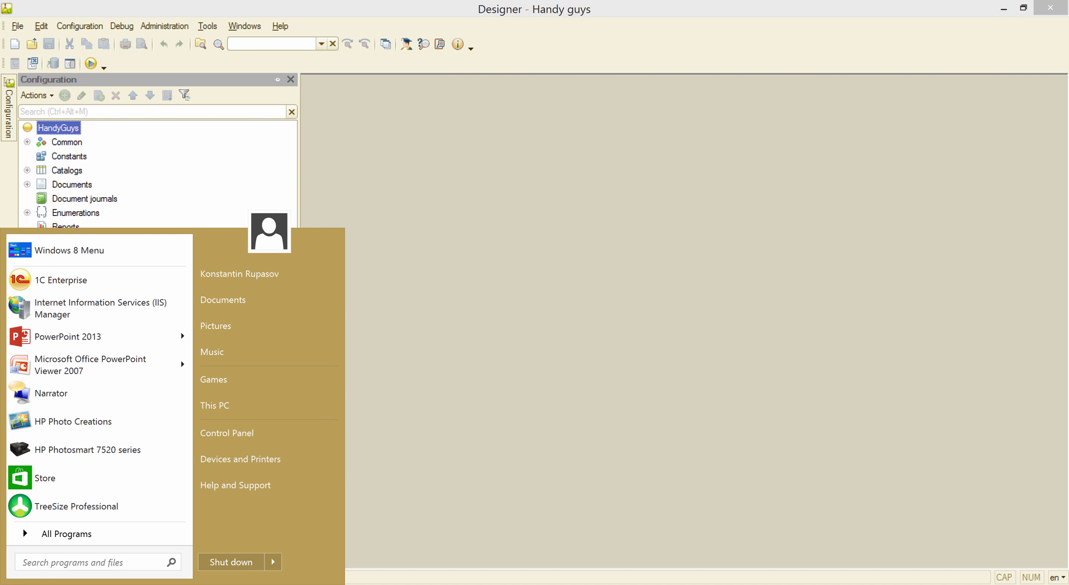
left_click(266, 430)
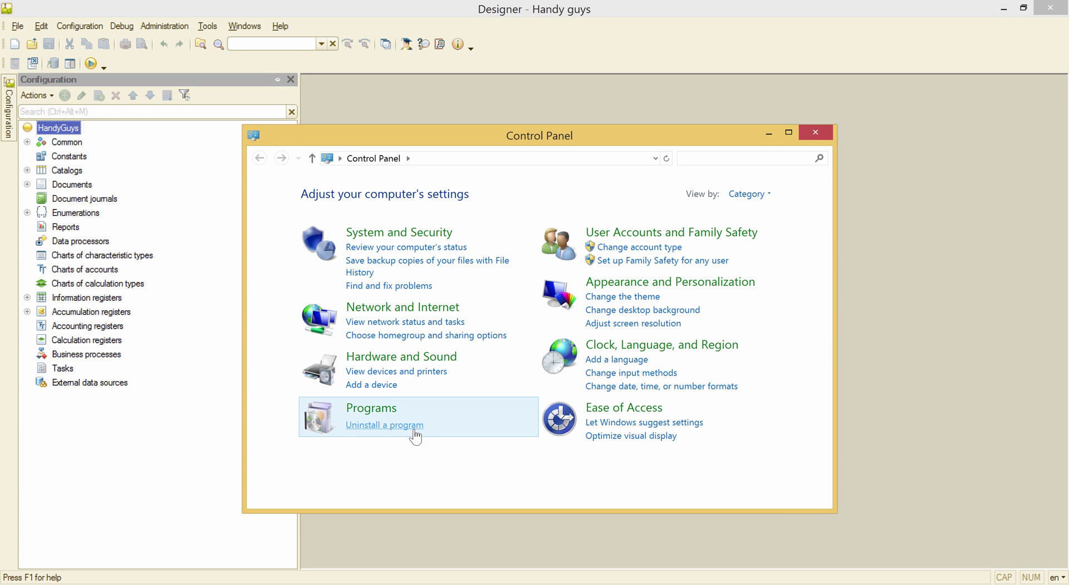
left_click(415, 430)
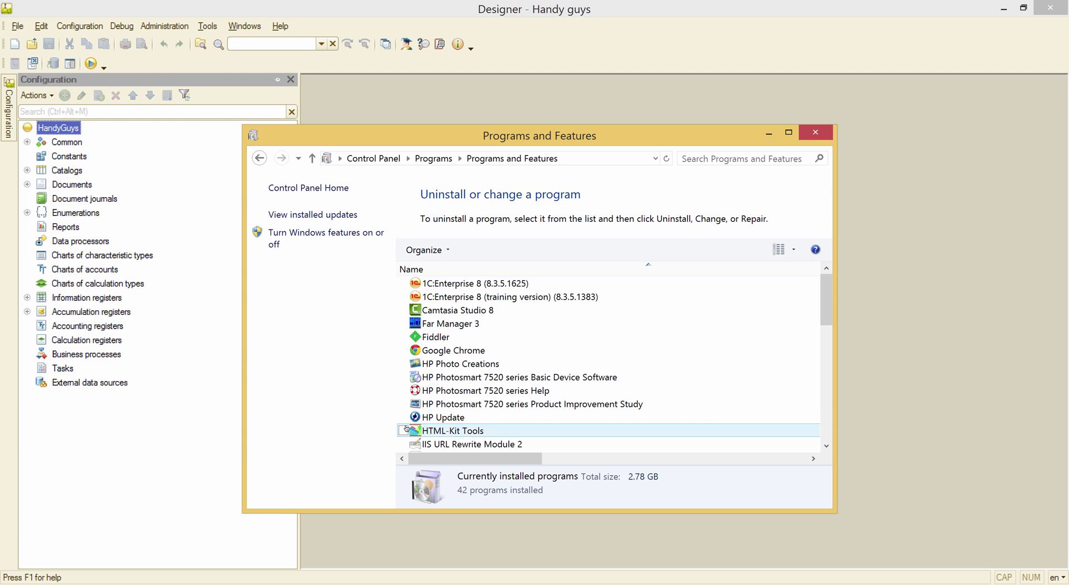
left_click(512, 285)
right_click(512, 287)
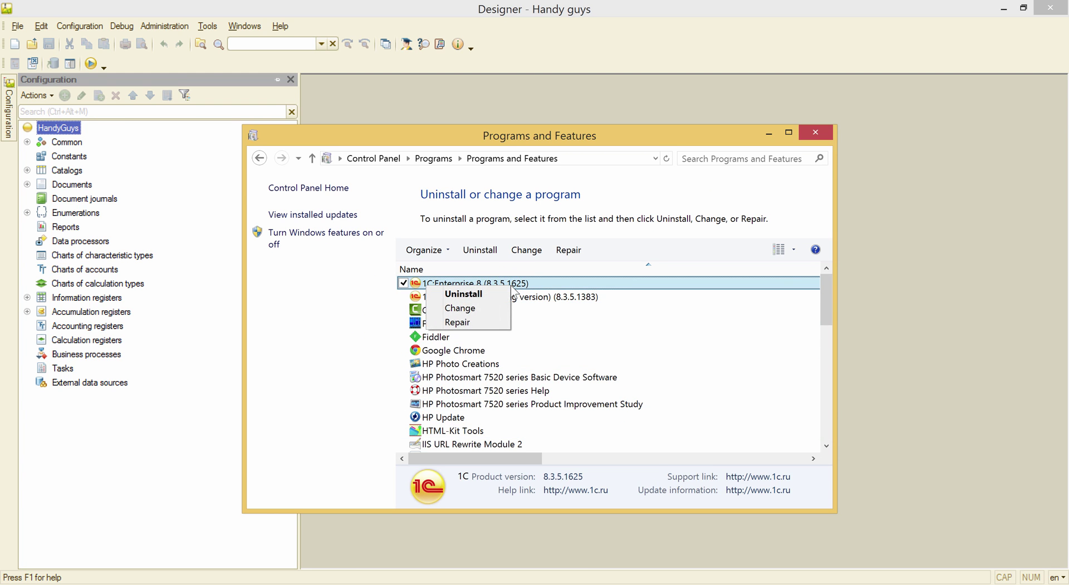
left_click(492, 307)
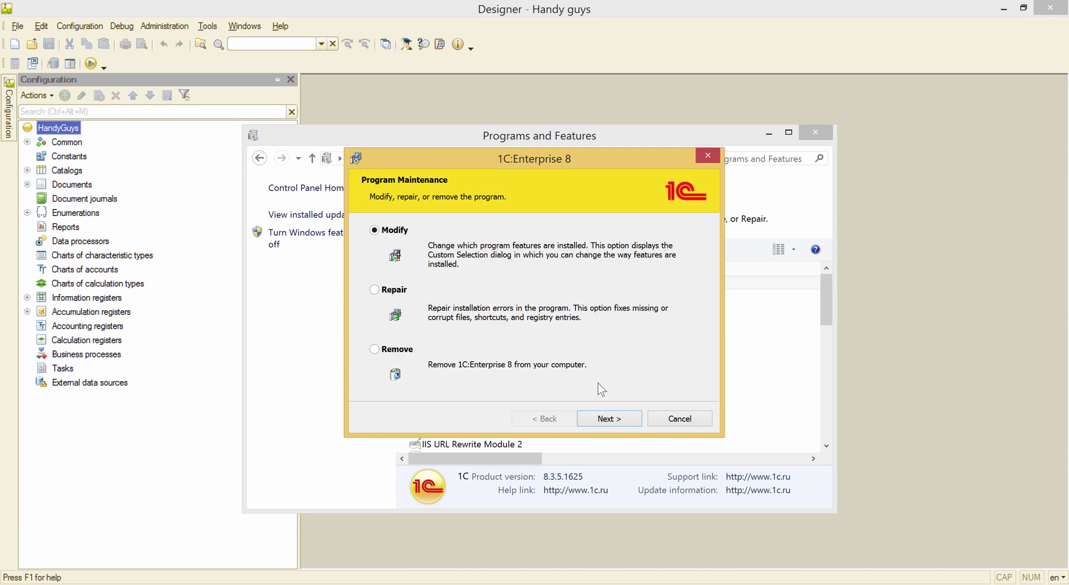
left_click(619, 419)
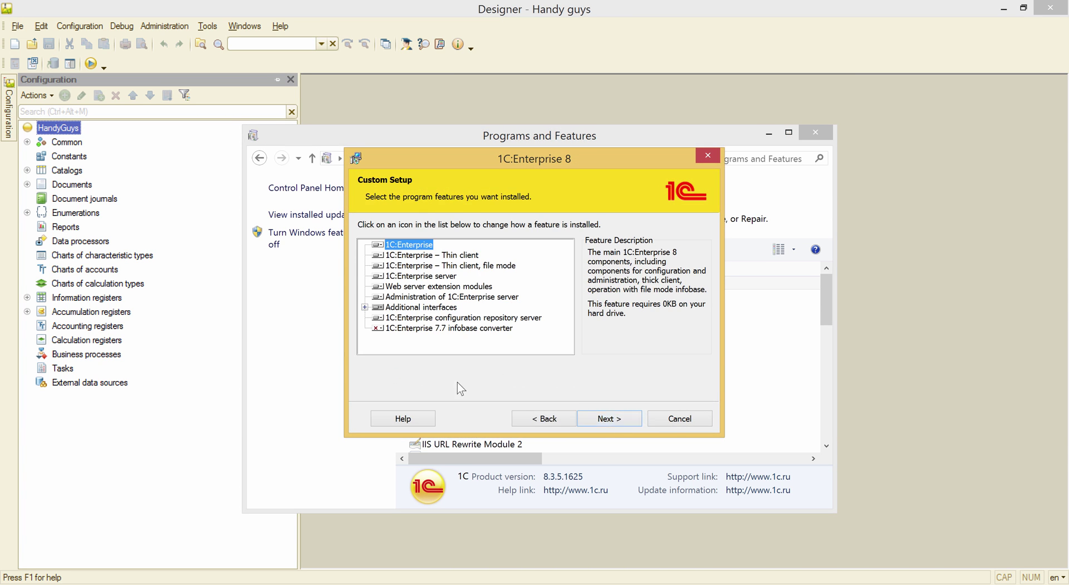
Add the Vietnamese additional interface to the local installation, complete the setup and close Programs and Features
left_click(364, 307)
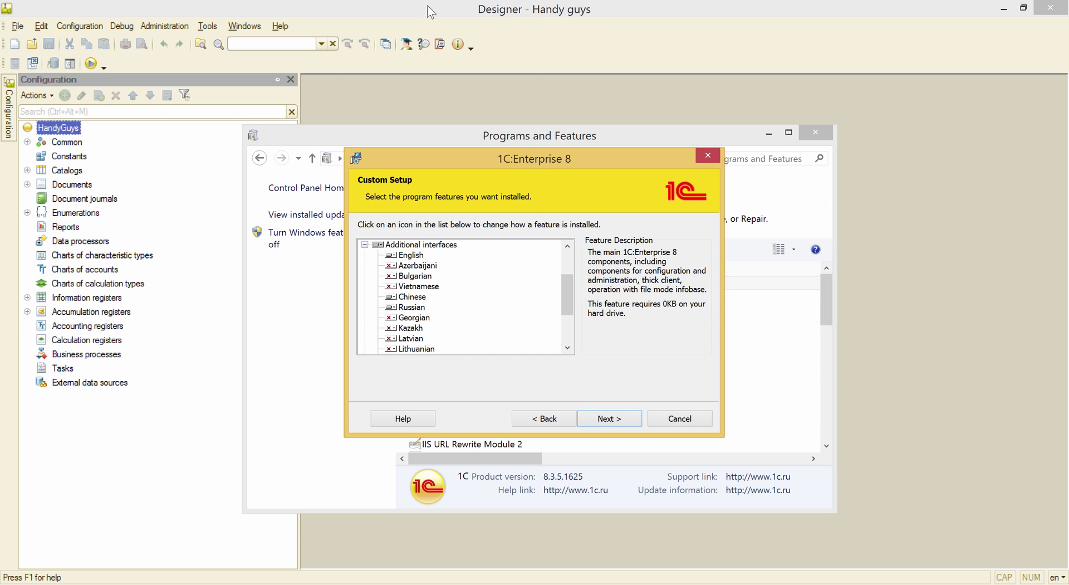
left_click(391, 287)
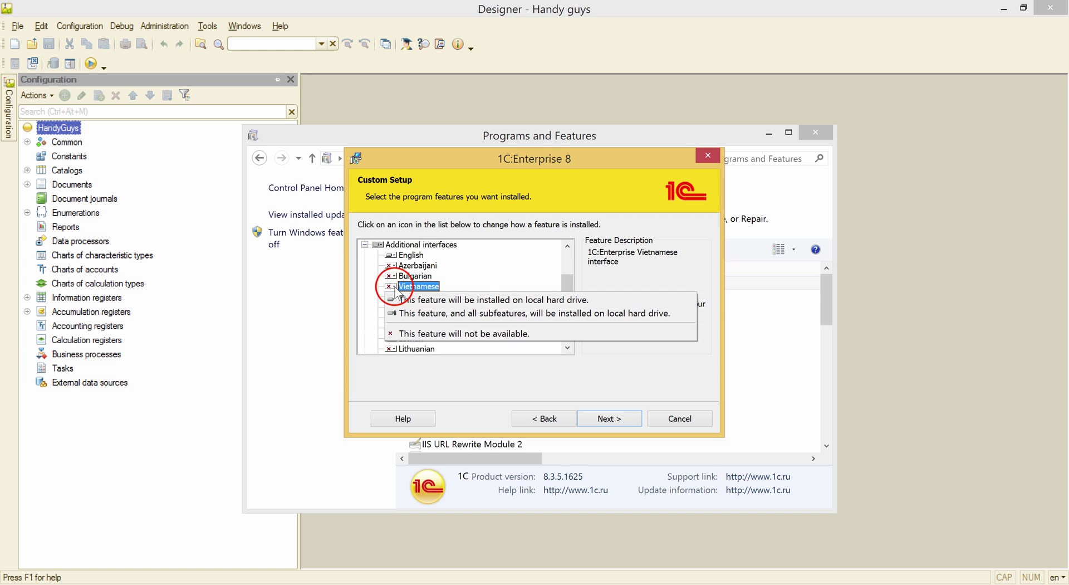
left_click(543, 296)
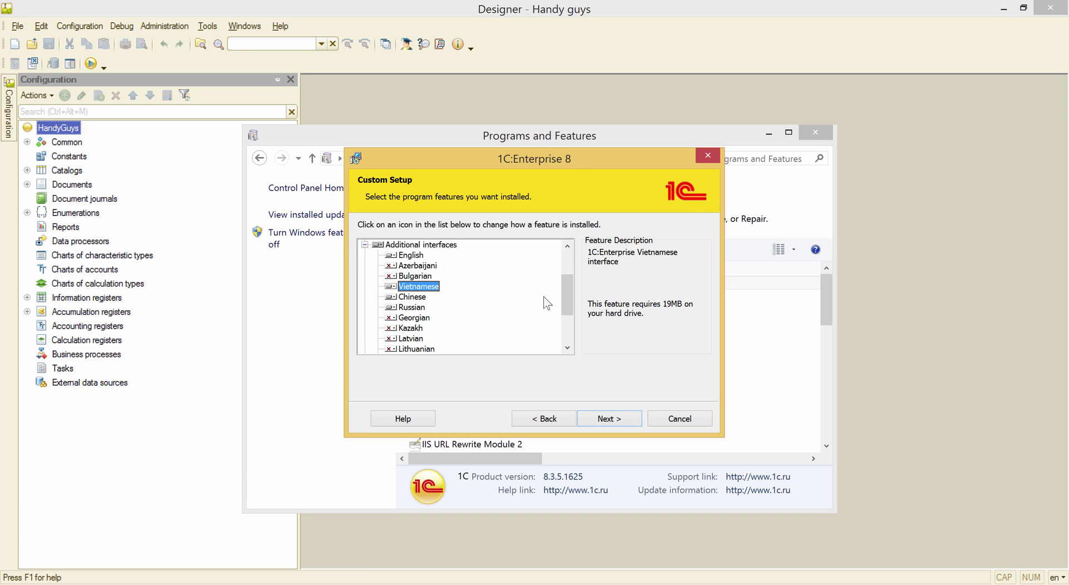
left_click(600, 421)
left_click(599, 421)
left_click(600, 421)
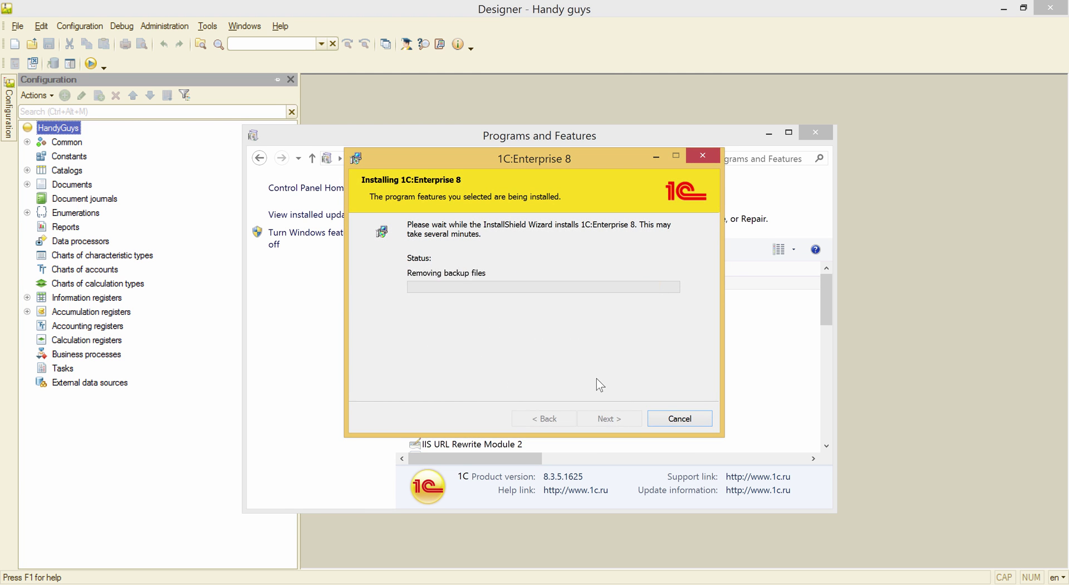
left_click(600, 419)
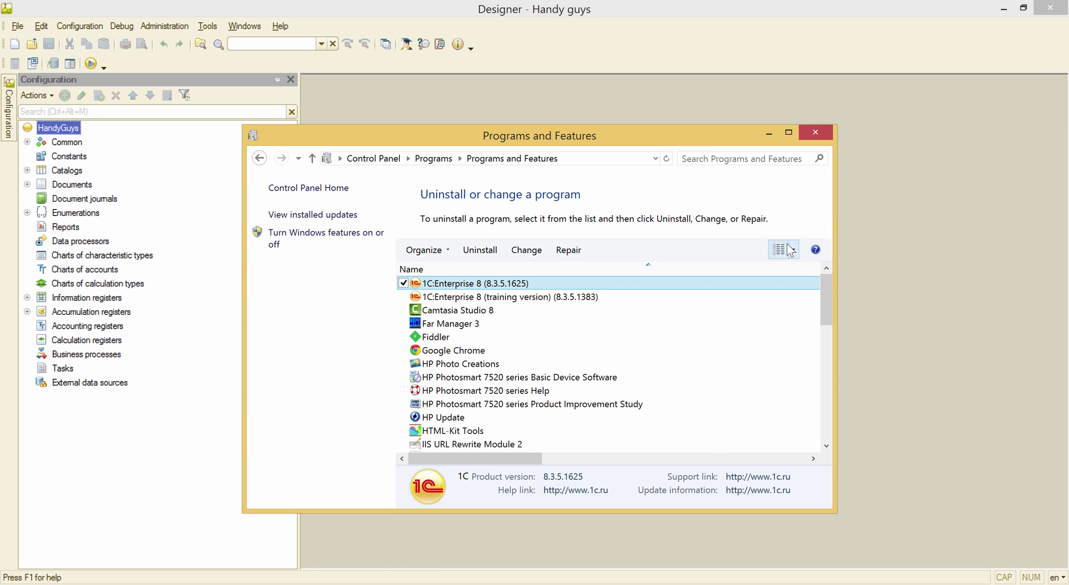
left_click(814, 133)
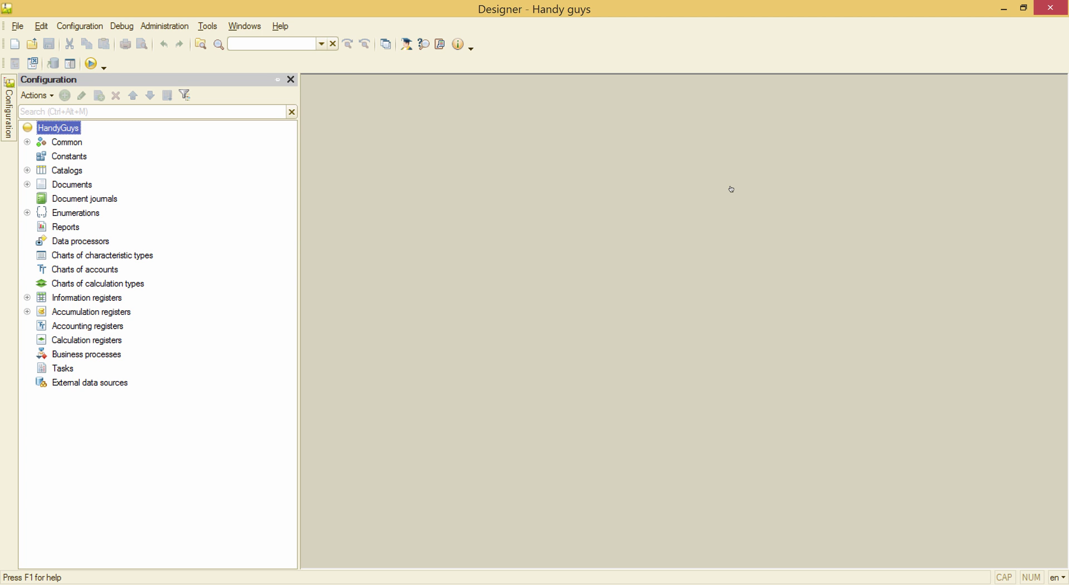
Examine the available platform interface languages in the Designer's additional 1C:Enterprise startup options, leaving the setting empty
key("alt+shift")
left_click(208, 25)
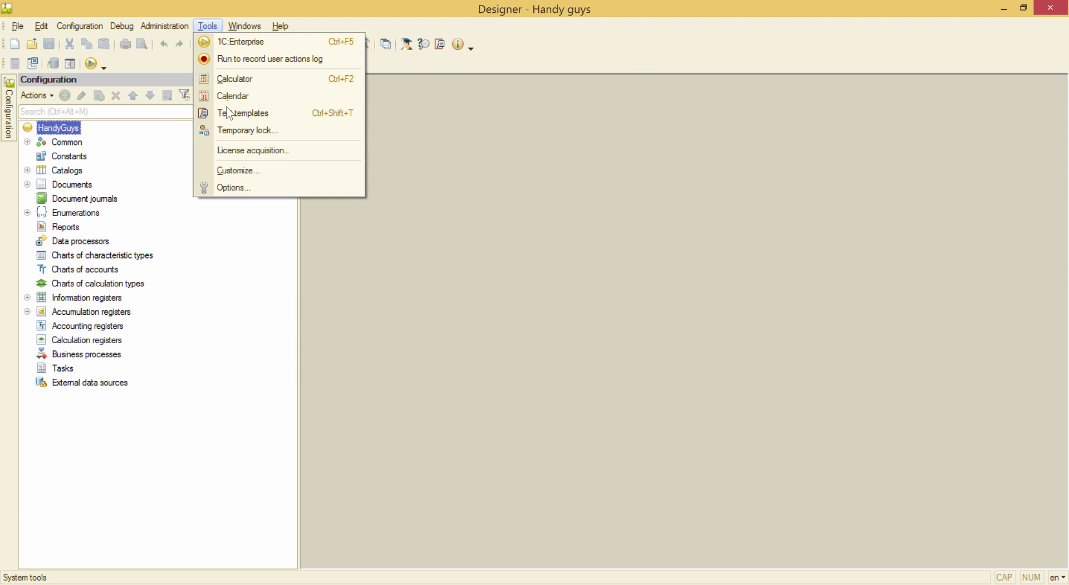
left_click(248, 188)
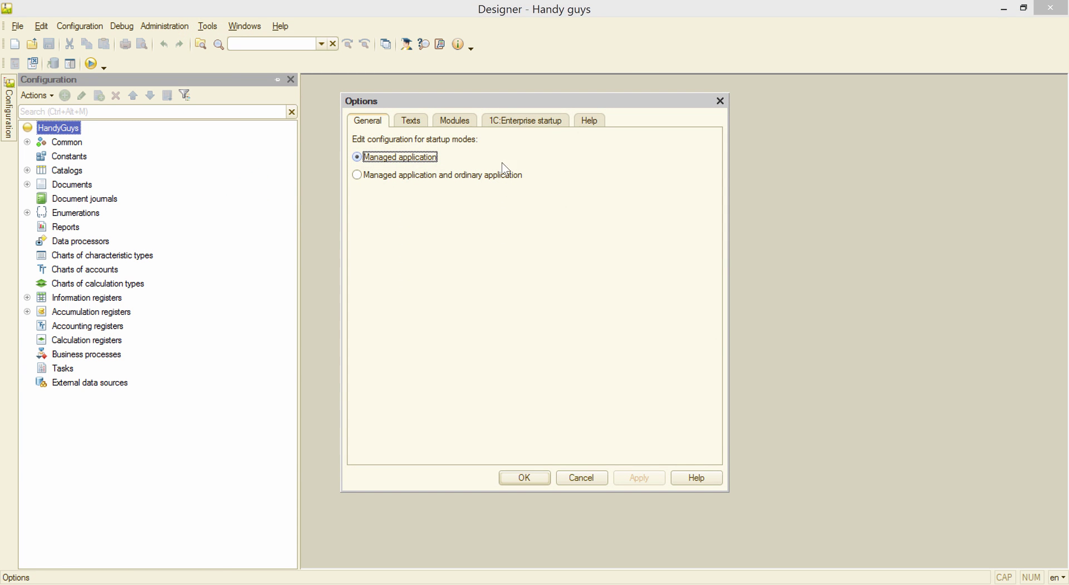
left_click(523, 126)
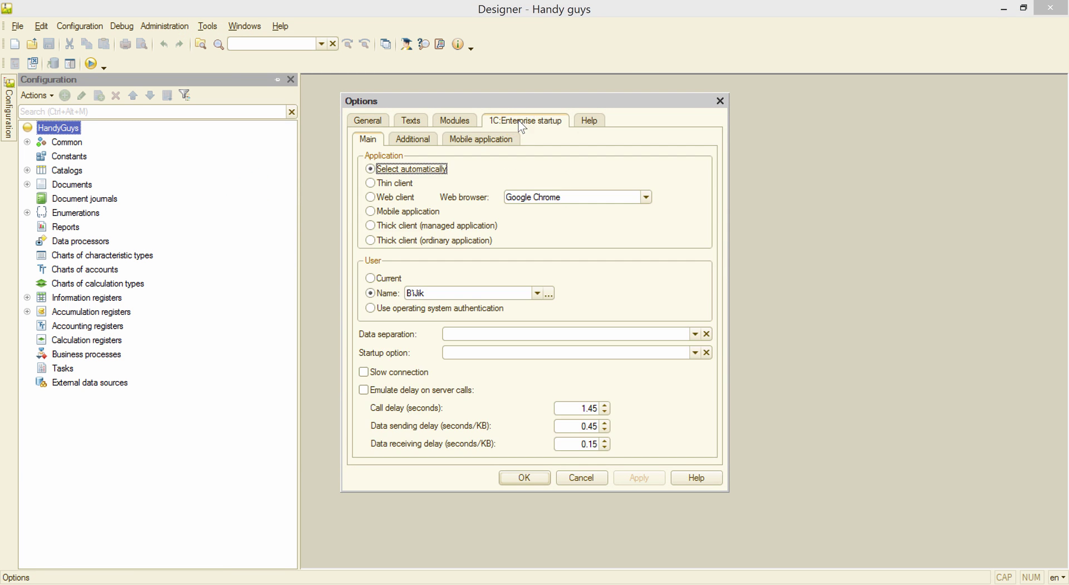
left_click(424, 138)
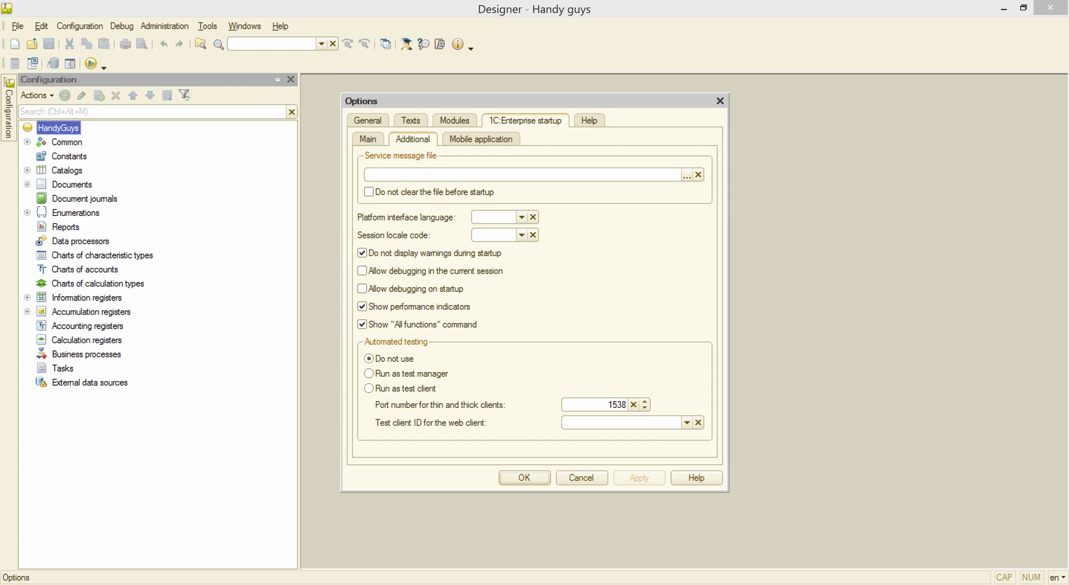
left_click(522, 217)
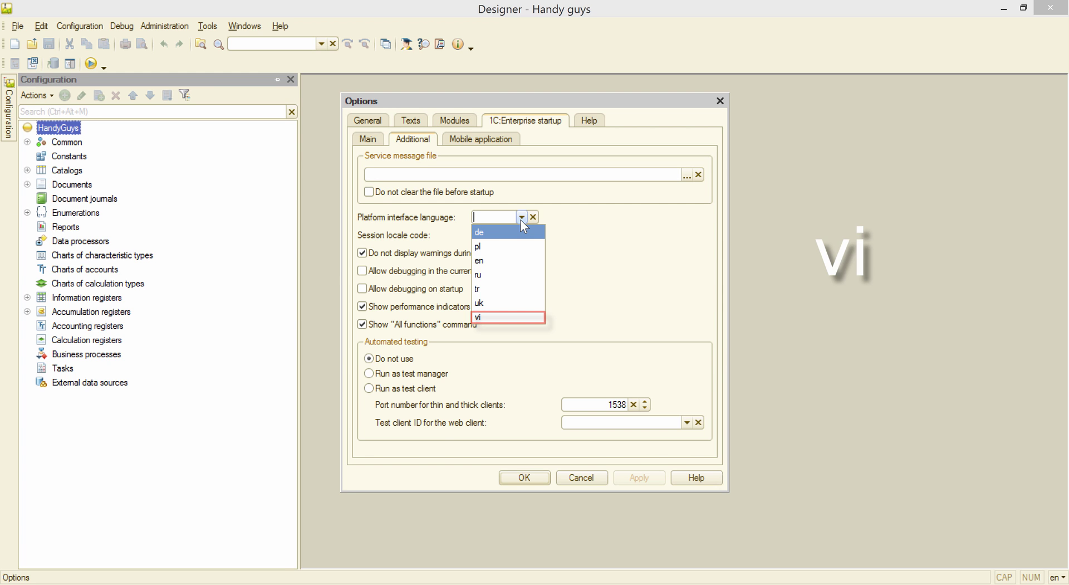
left_click(606, 225)
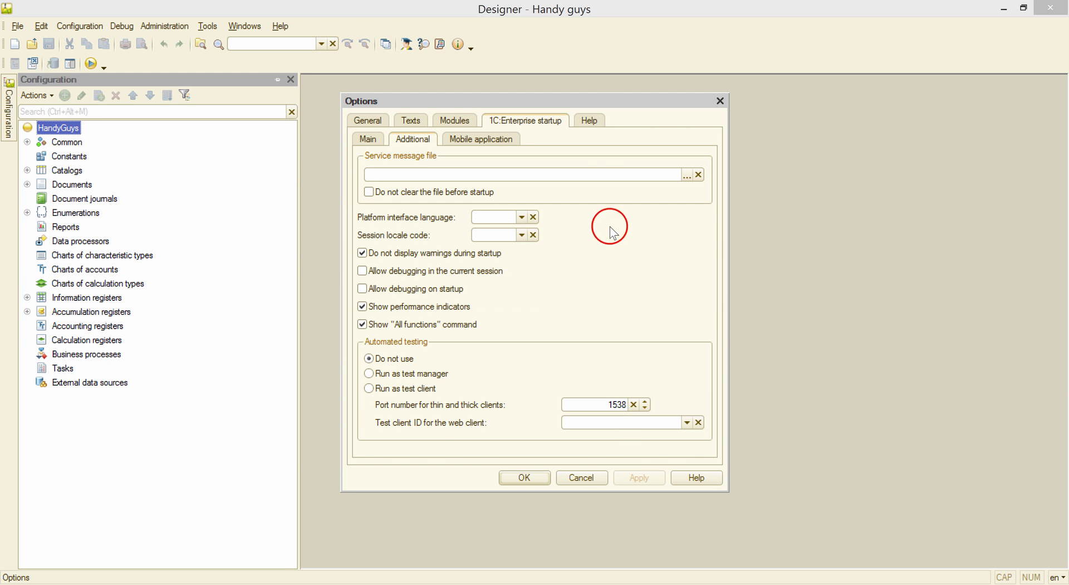
left_click(525, 478)
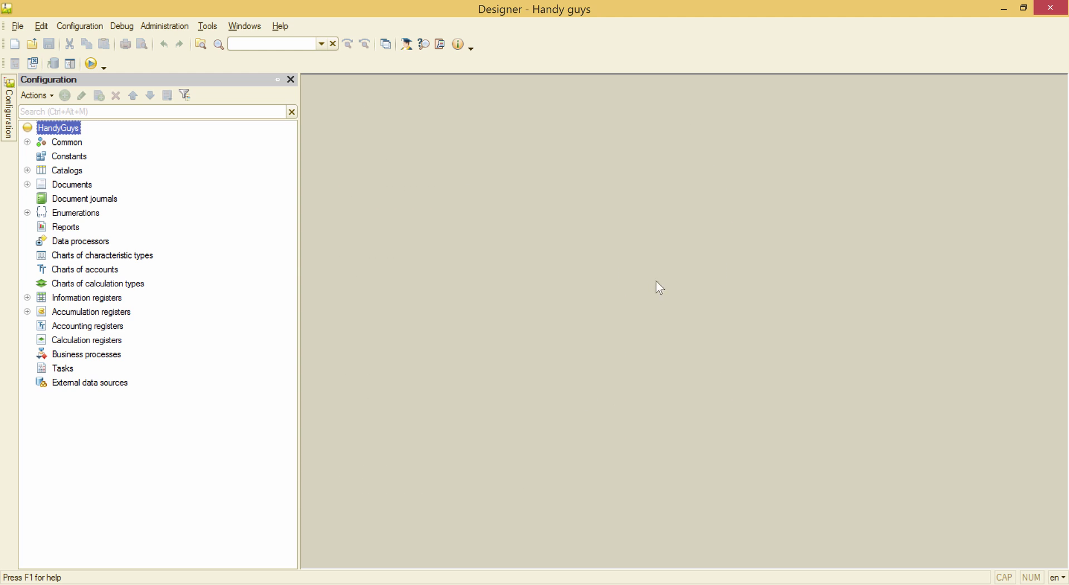
Close the Designer and open the properties of the 1C Enterprise shortcut in the Start menu
left_click(1045, 9)
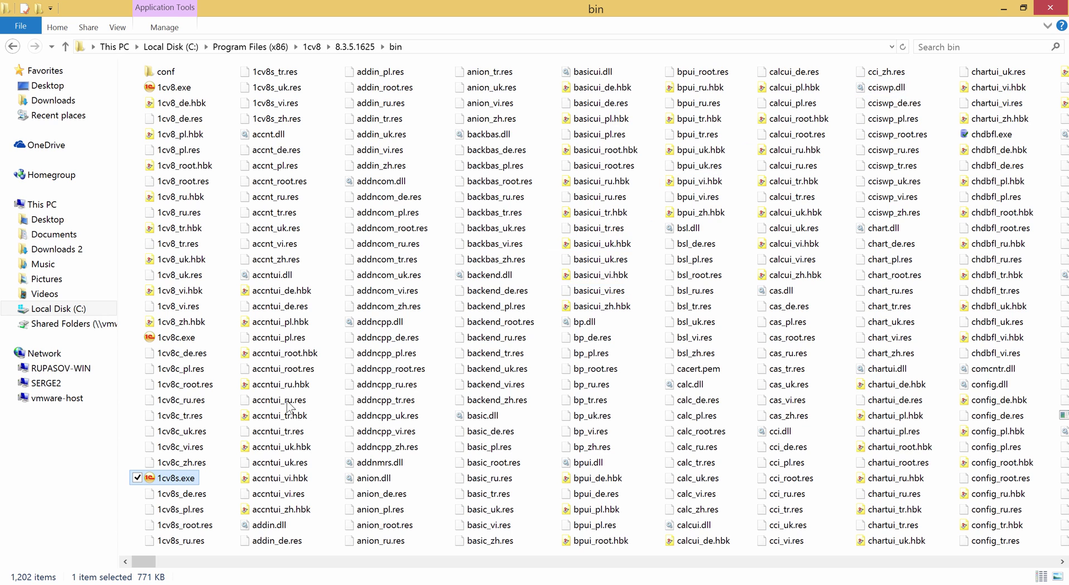
left_click(23, 582)
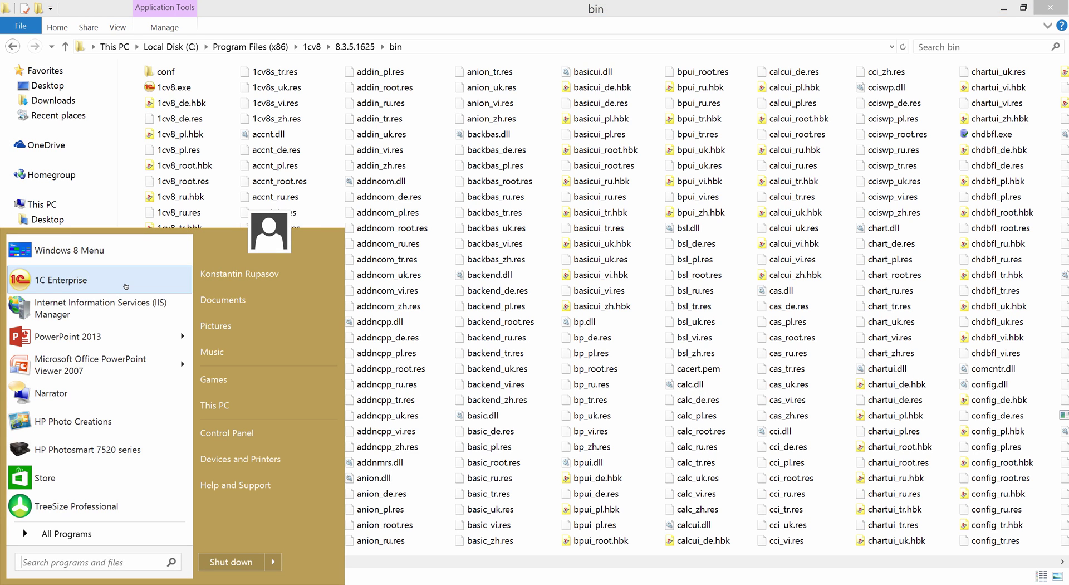
right_click(126, 286)
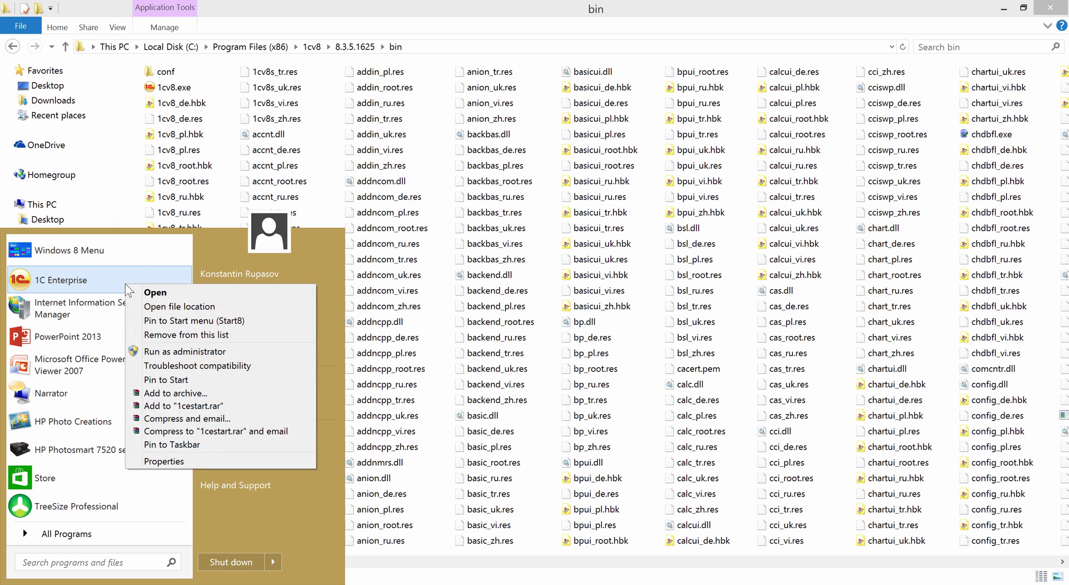
left_click(183, 461)
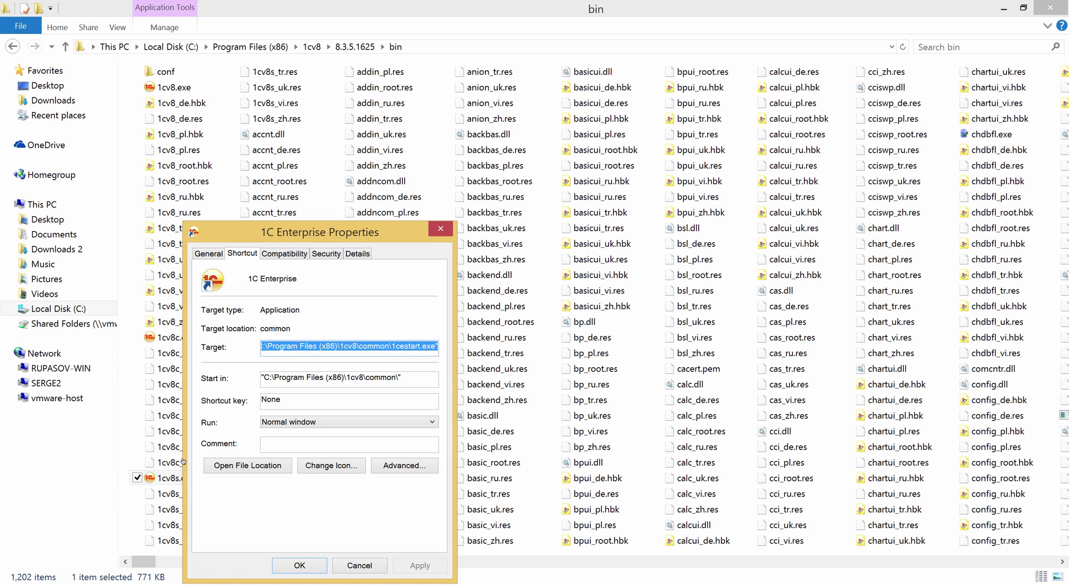
Append the parameter /L vi to the shortcut's target and save the change with administrator permission
left_click(362, 346)
key("End")
type("/")
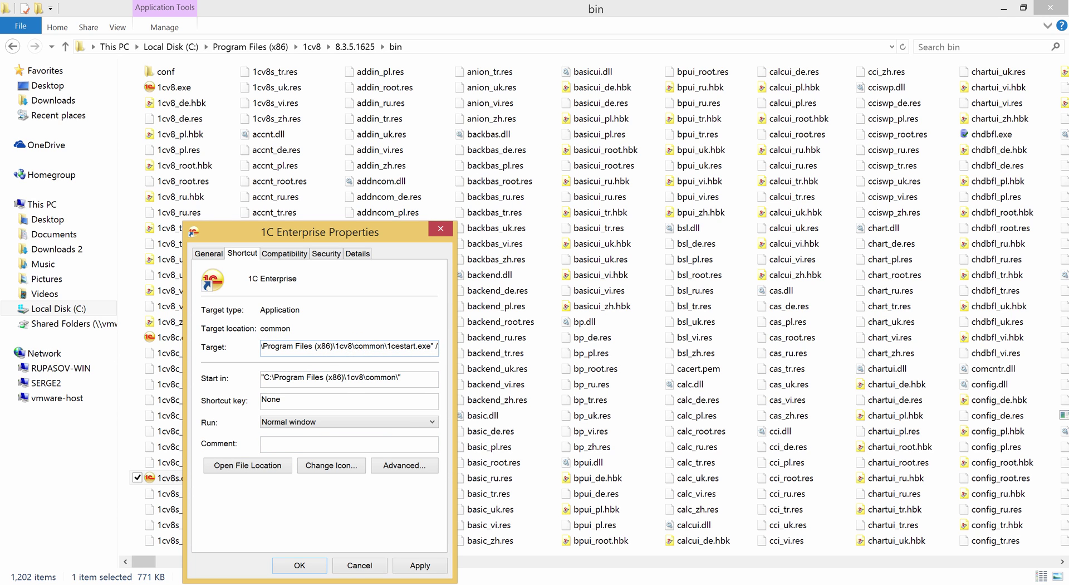
type("L")
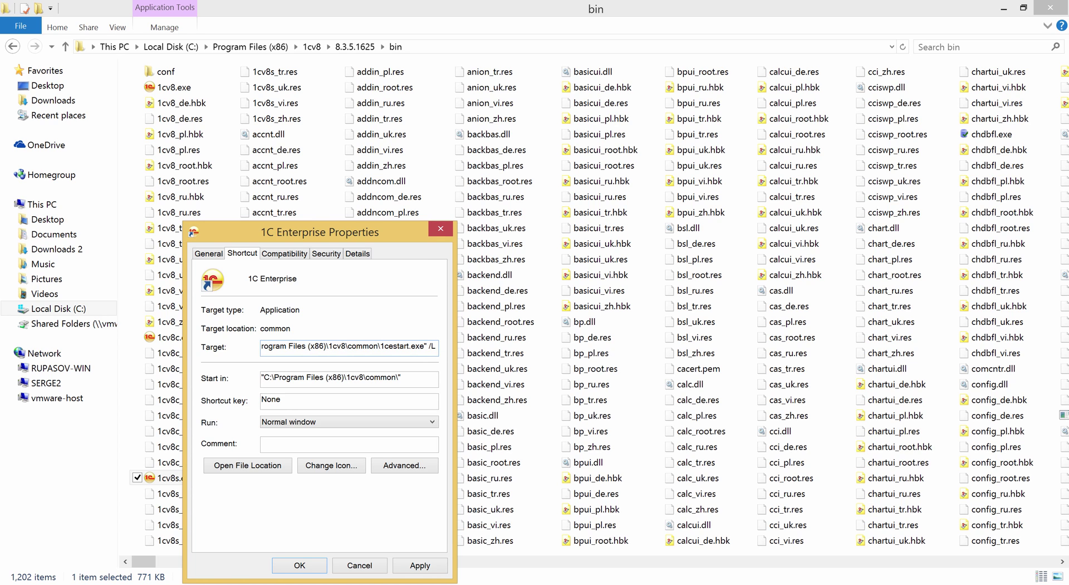
type(" vi")
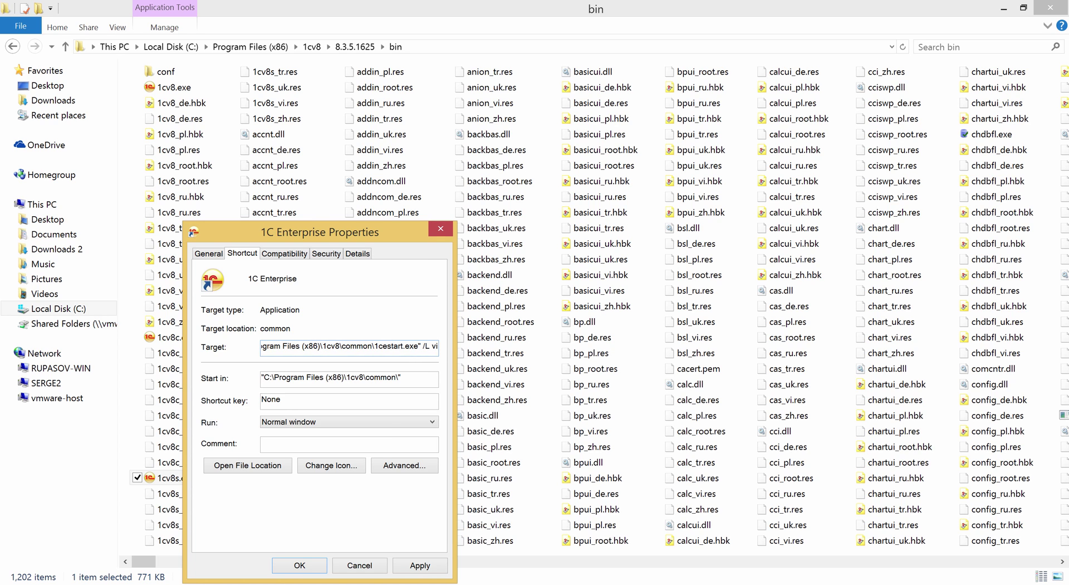
left_click(300, 565)
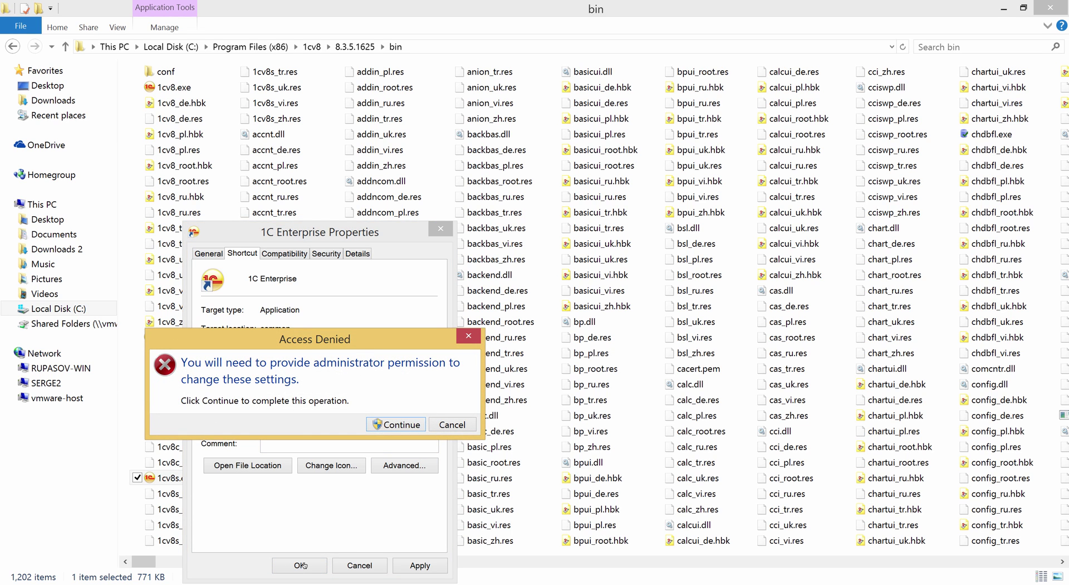
left_click(385, 421)
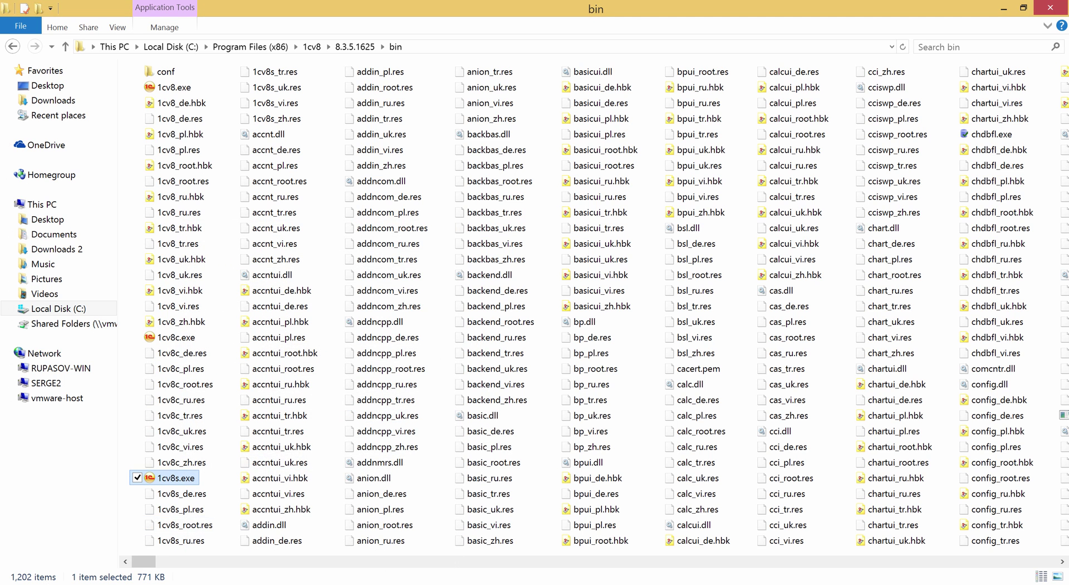
Launch 1C Enterprise from its modified shortcut and open the HandyGuys infobase in Designer mode, signing in with the preselected user
key("super")
left_click(33, 288)
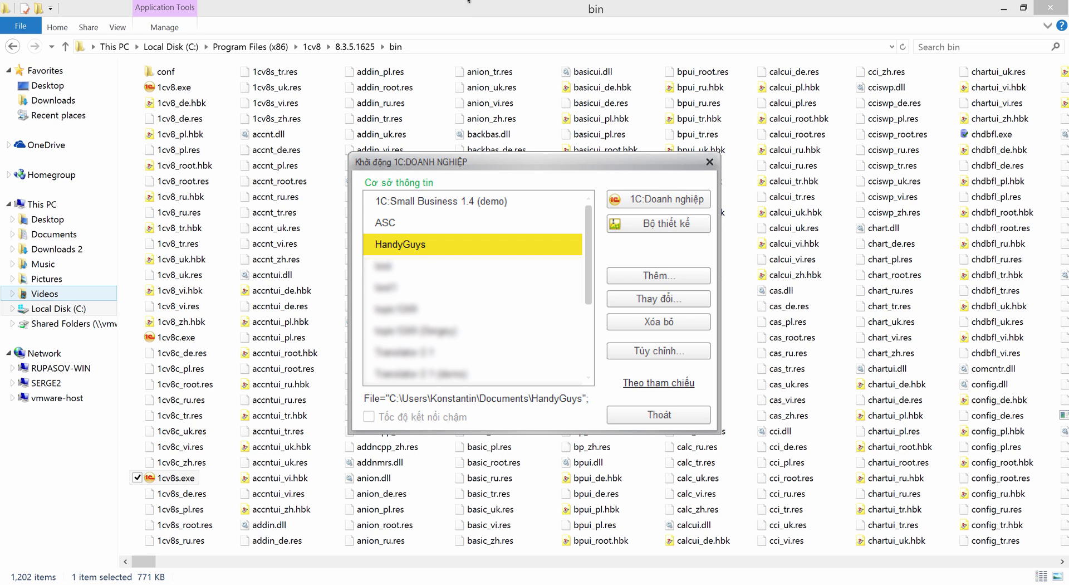
left_click(623, 221)
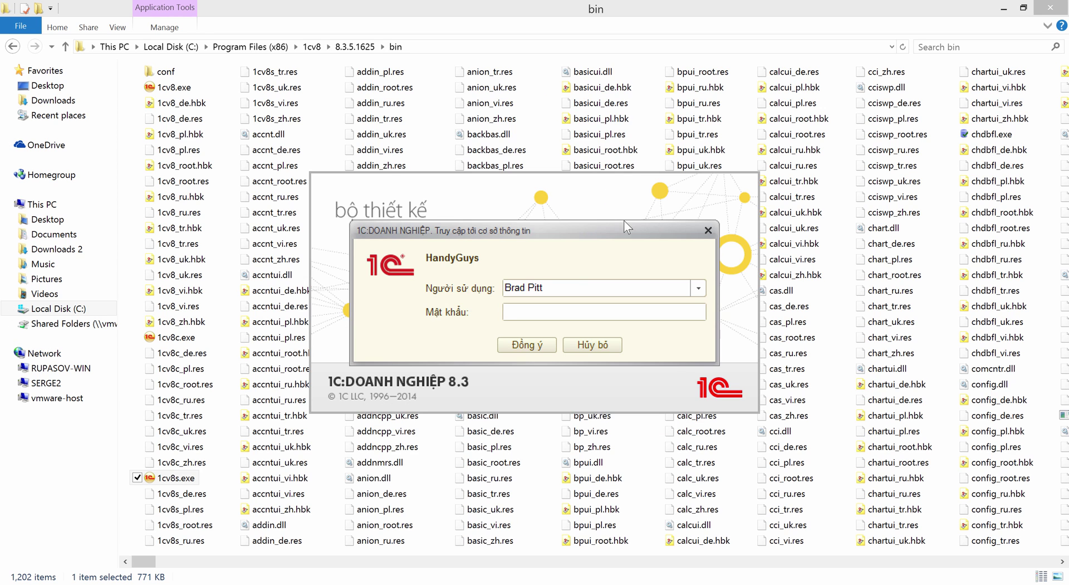
left_click(538, 345)
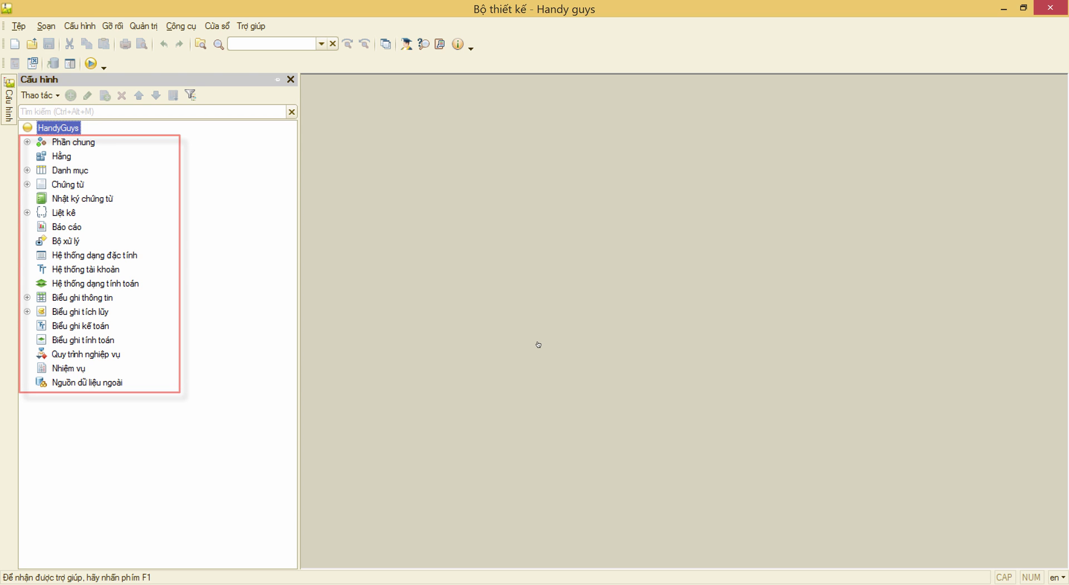
Expand the common objects branch (Phần chung) of the configuration and open the Syntax Assistant (Trợ lý cú pháp)
left_click(27, 142)
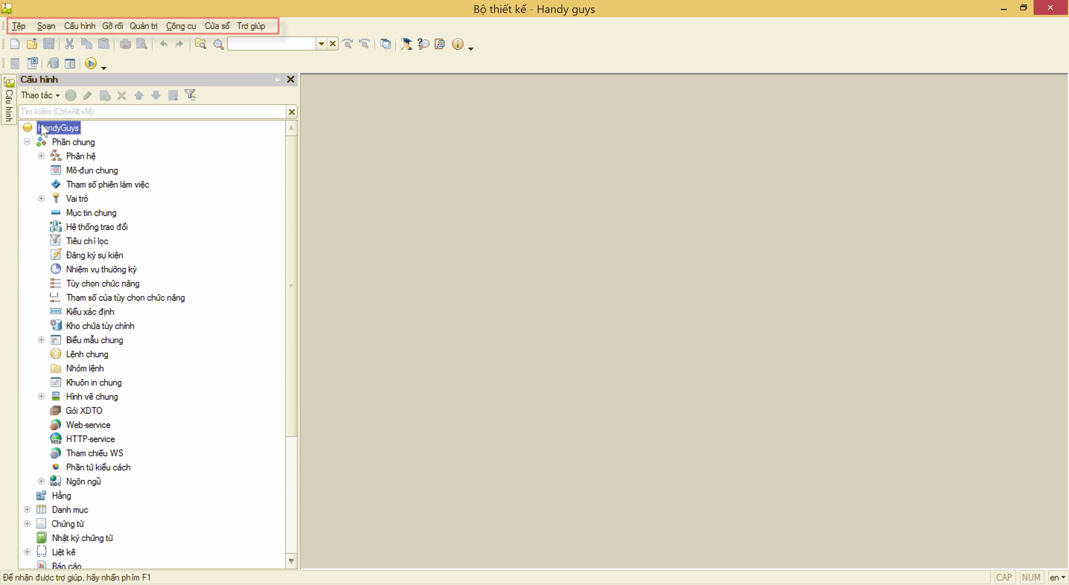
left_click(407, 44)
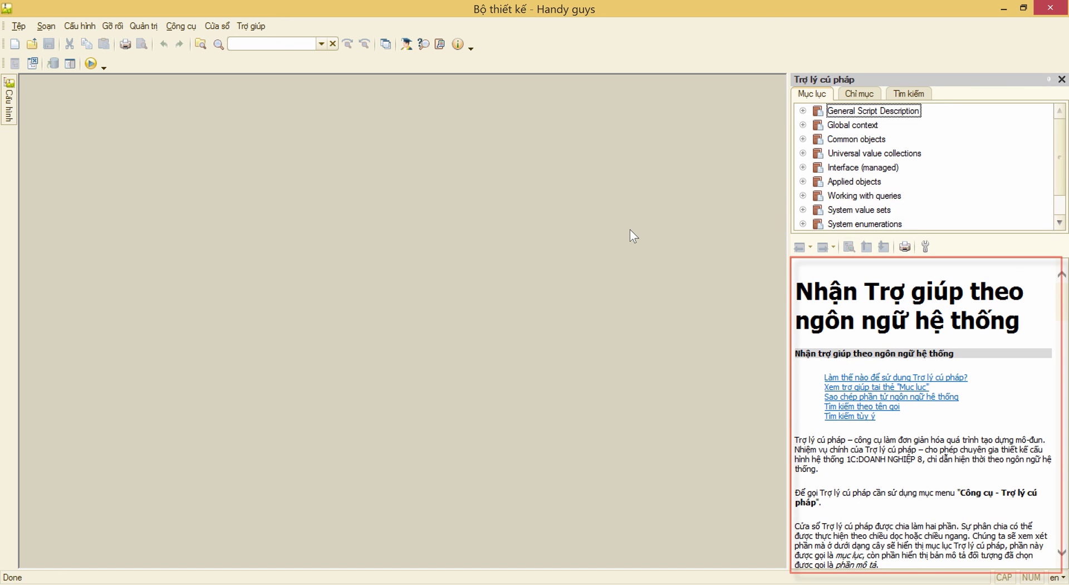
Bring back the configuration tree and expand its documents branch (Chứng từ)
left_click(9, 114)
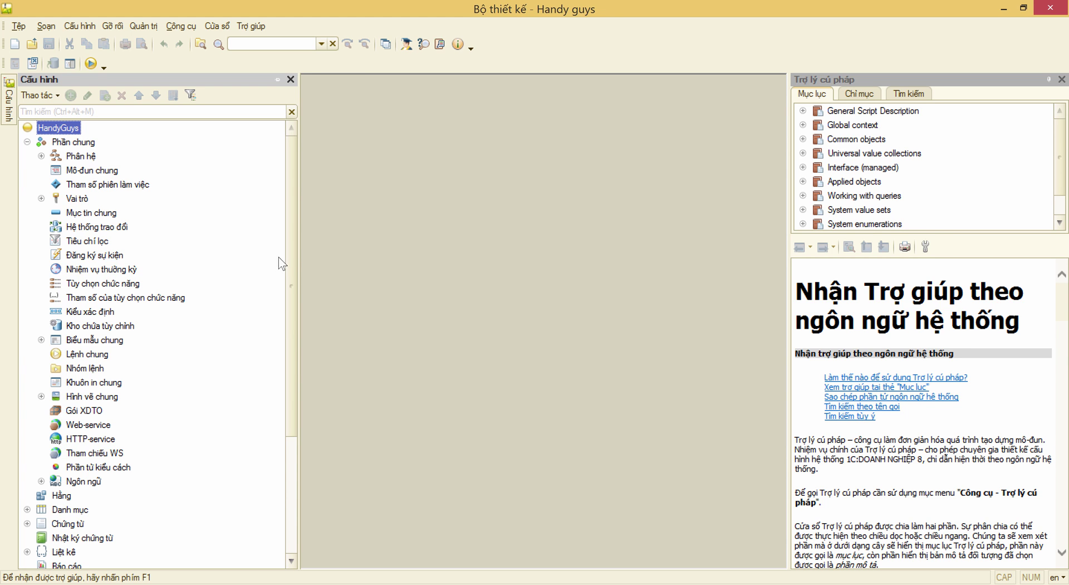
left_click_drag(291, 255, 291, 361)
left_click(27, 353)
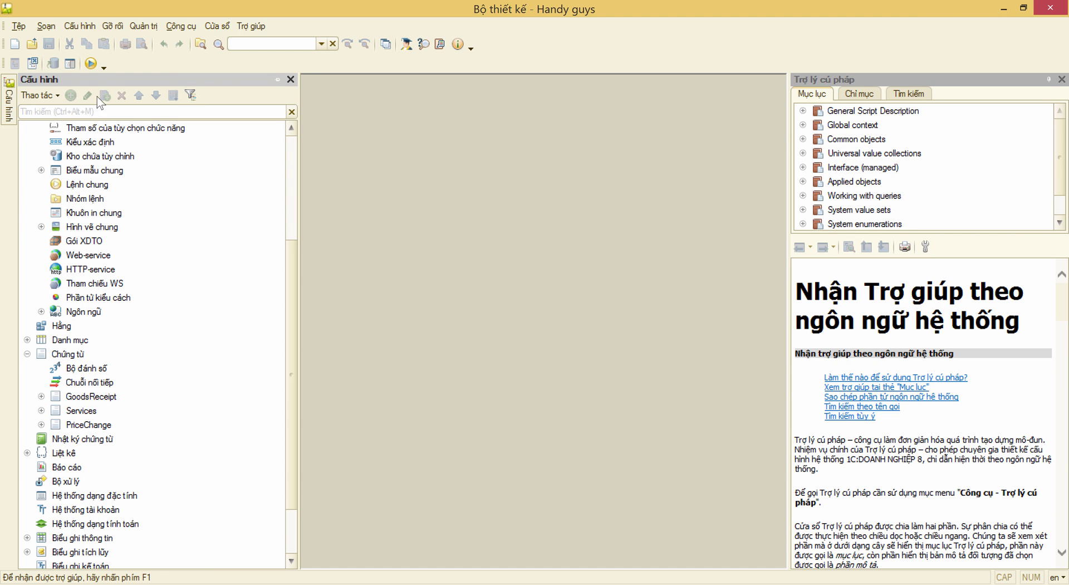
Start the Handy guys application in 1C:Enterprise mode from the Vietnamese Designer
left_click(95, 67)
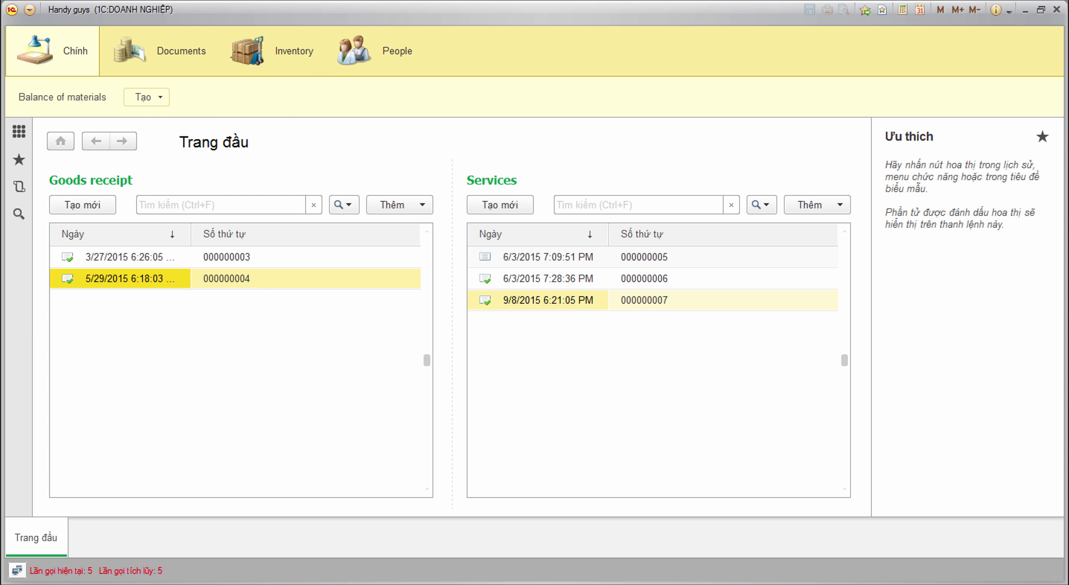
Remove the /L vi parameter from the 1C Enterprise shortcut's target and save the change with administrator permission
left_click(6, 580)
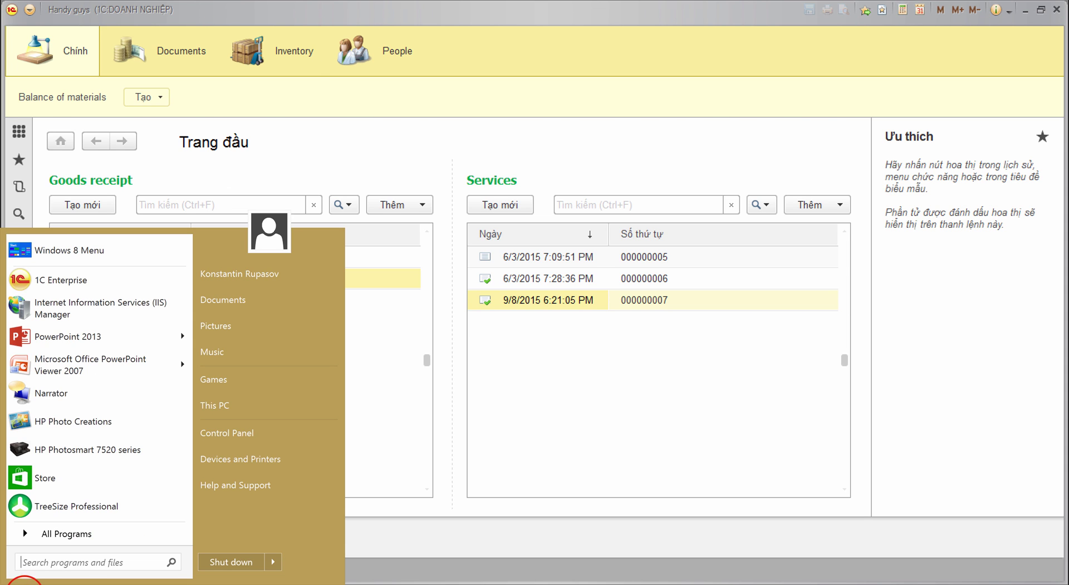
right_click(36, 280)
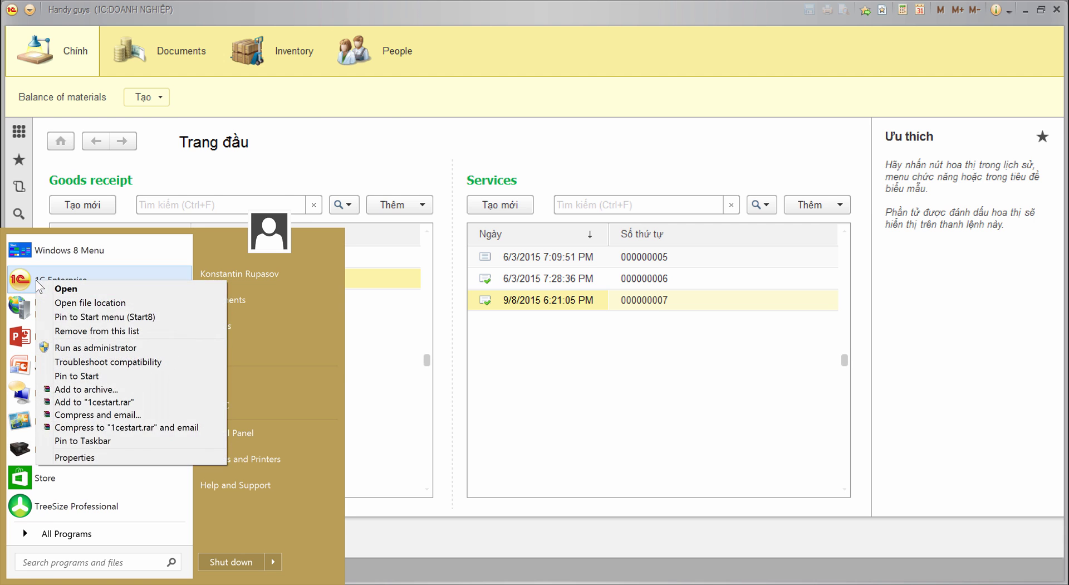
left_click(121, 458)
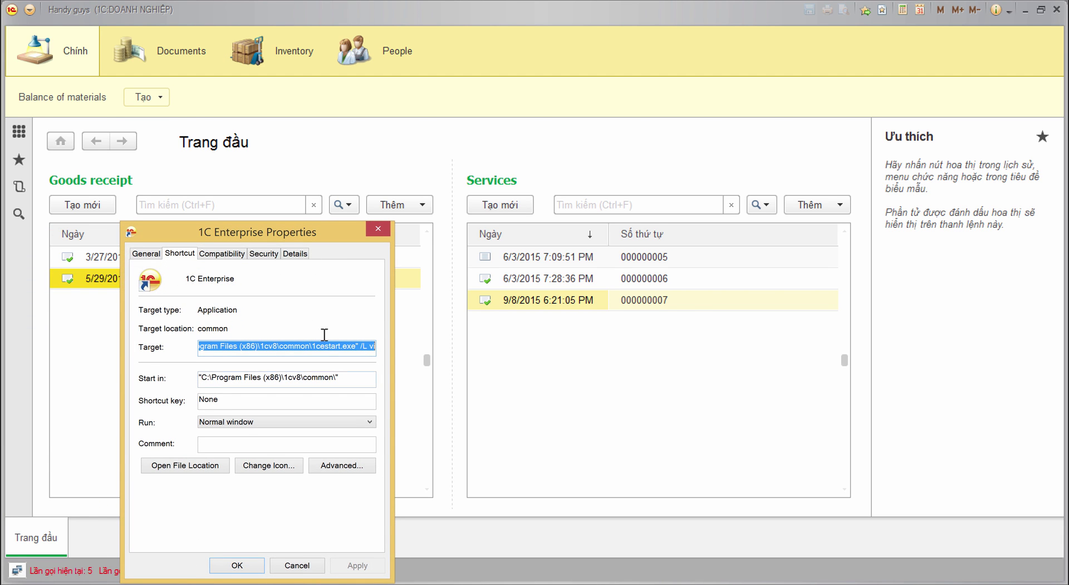
left_click(326, 345)
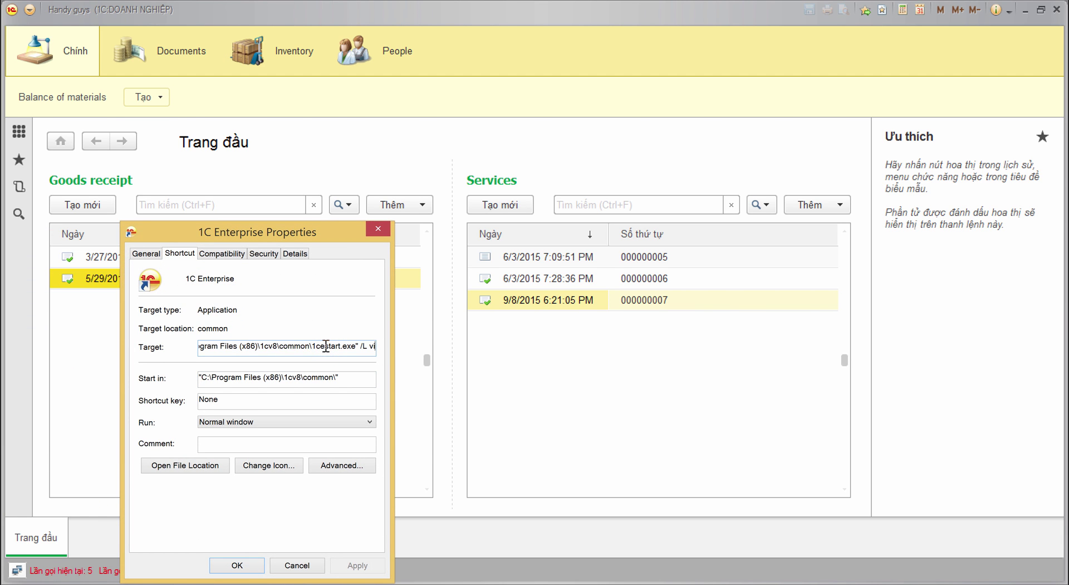
key("BackSpace")
key("BackSpace")
key("BackSpace")
key("BackSpace")
key("BackSpace")
key("BackSpace")
left_click(236, 565)
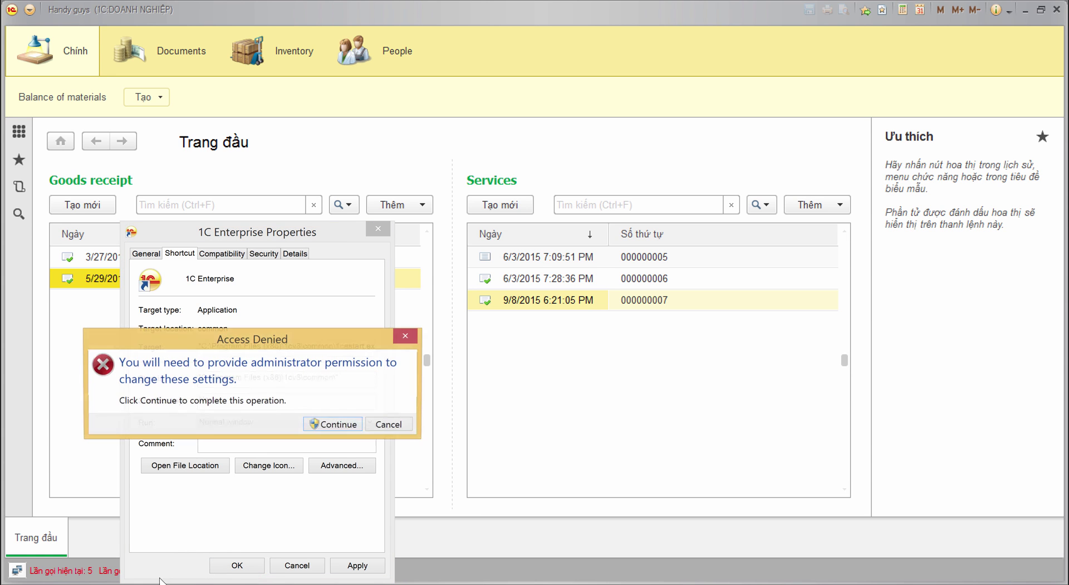
left_click(332, 424)
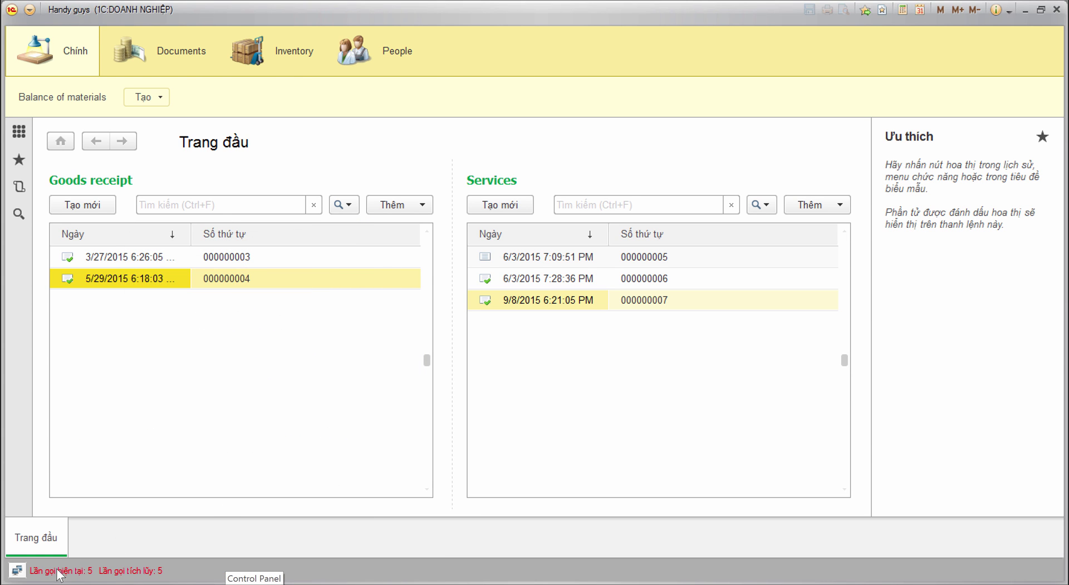
Launch 1C Enterprise from the modified shortcut and start the Handy guys infobase in 1C:Enterprise mode
key("super")
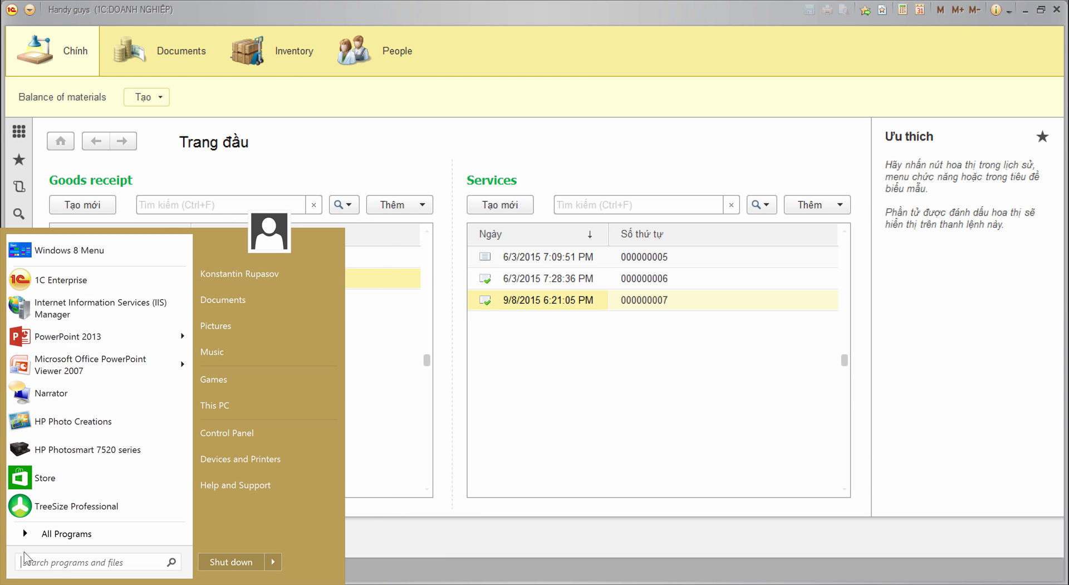
left_click(80, 280)
left_click(536, 133)
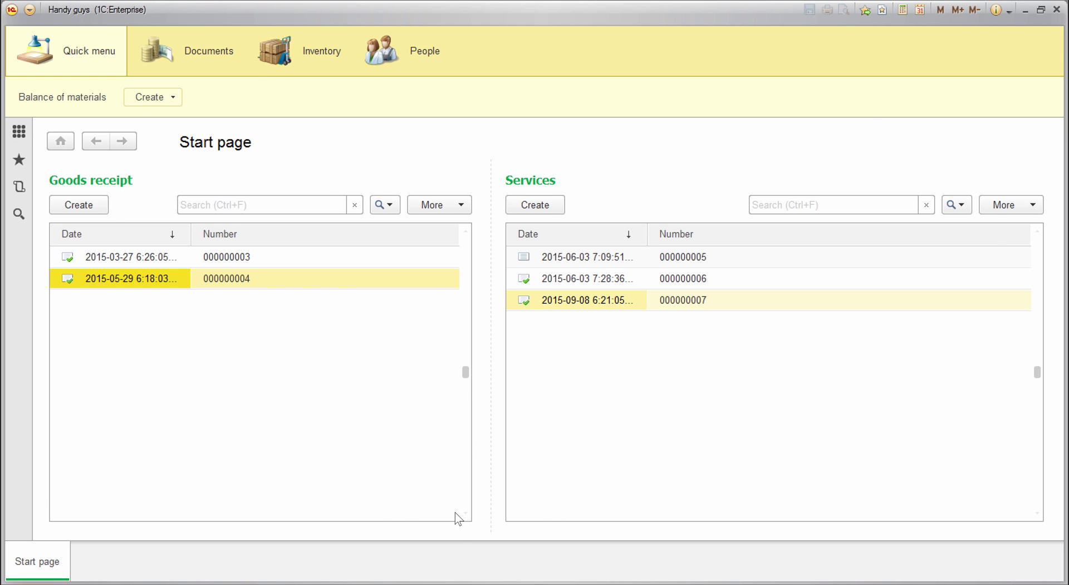
Switch to the Vietnamese Handy guys session and preview the English one to compare the two interfaces
mouse_move(464, 573)
left_click(439, 545)
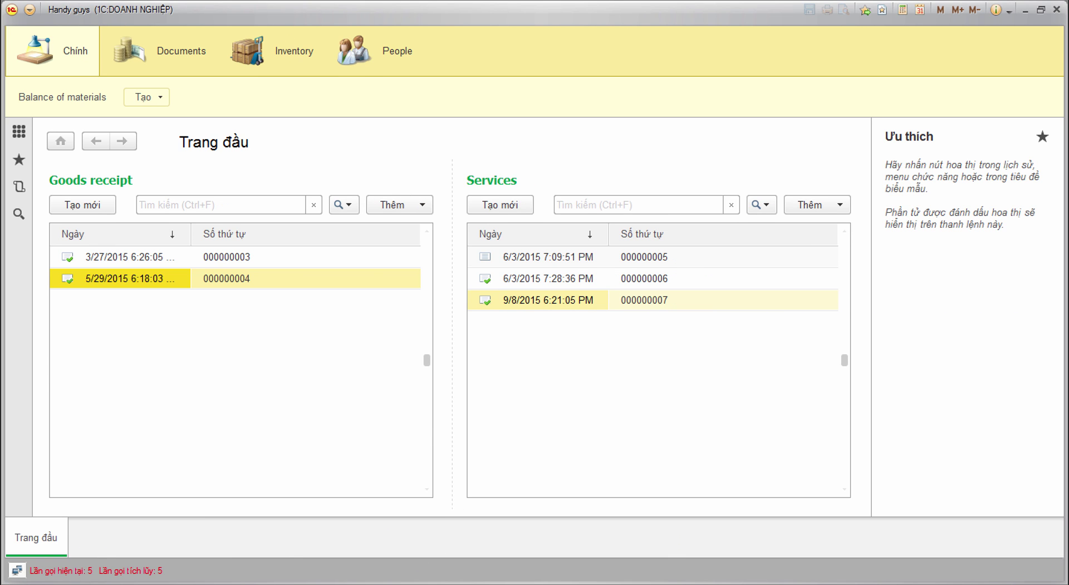
mouse_move(532, 579)
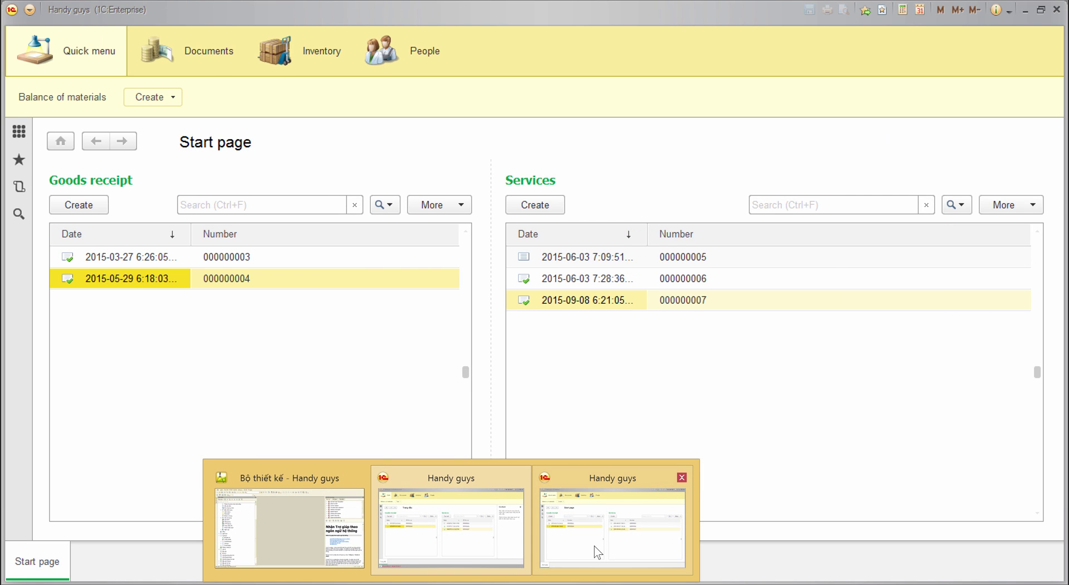